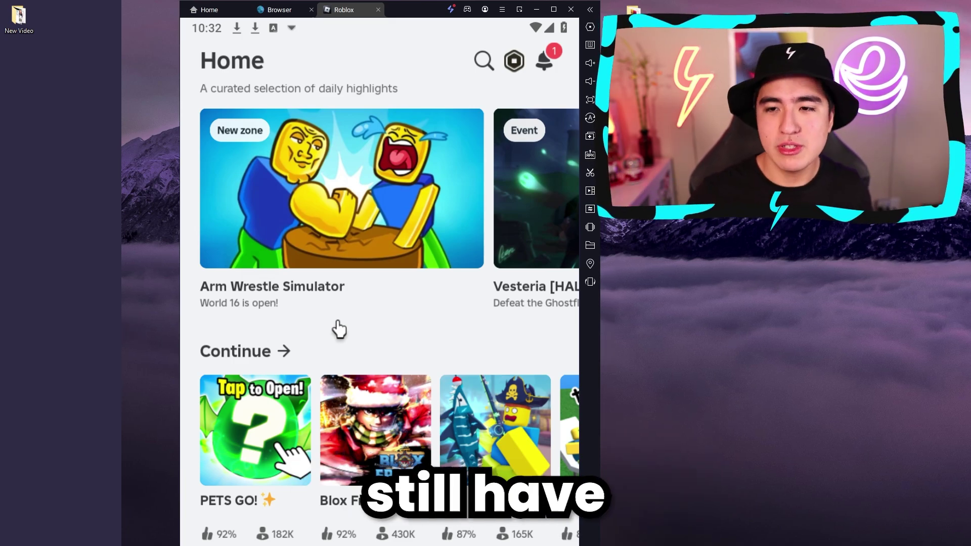
Start Blox Fruits from its game page, play as Pirates, and copy Evon's key link.
scroll(286, 405, down, 2)
scroll(316, 460, up, 2)
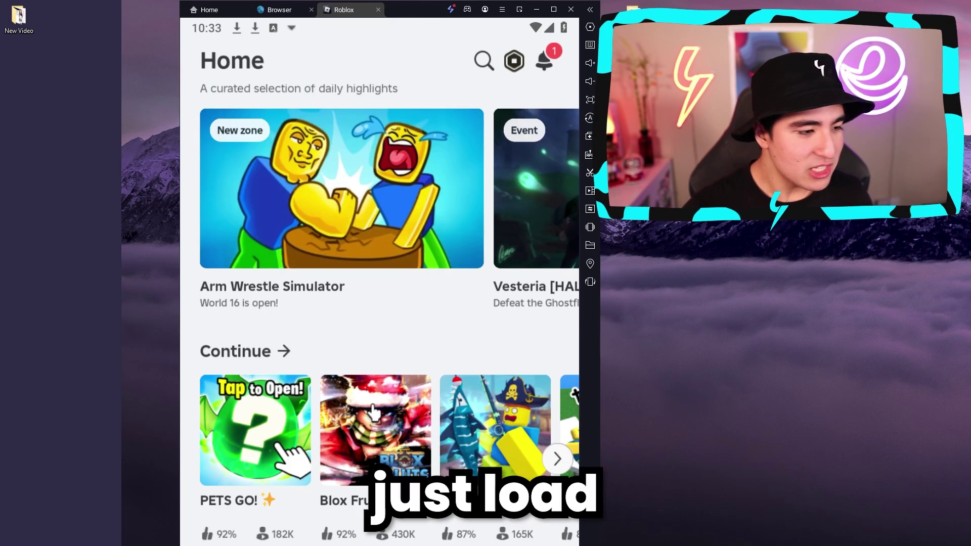
click(372, 416)
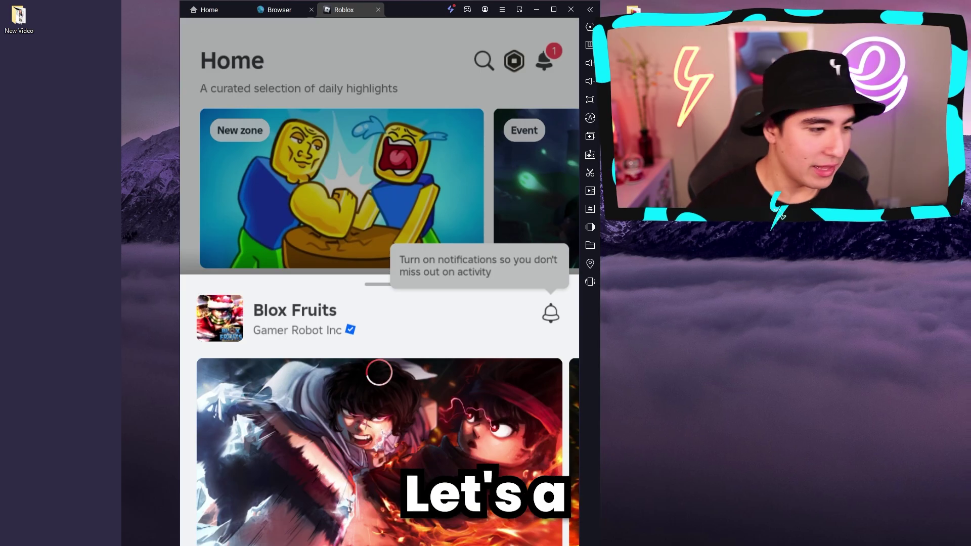
click(379, 372)
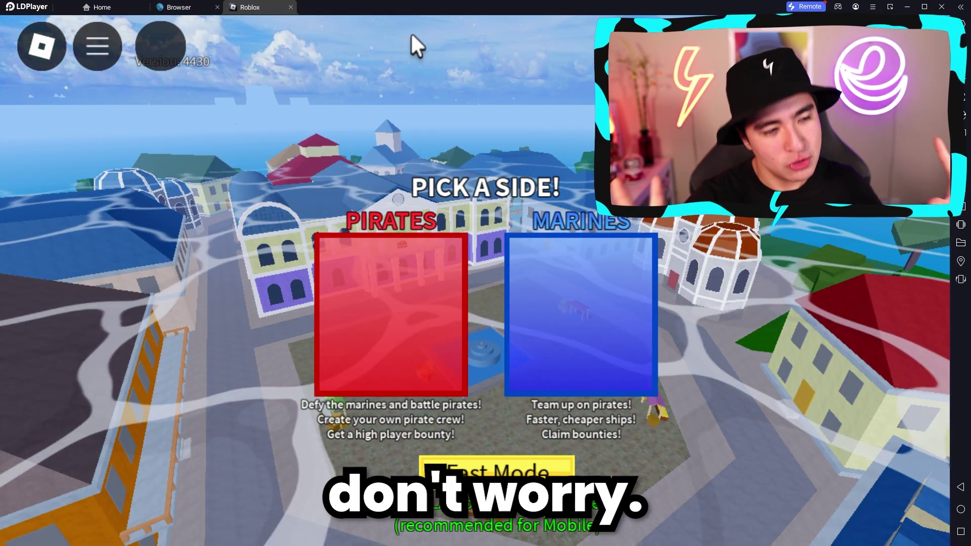
click(418, 282)
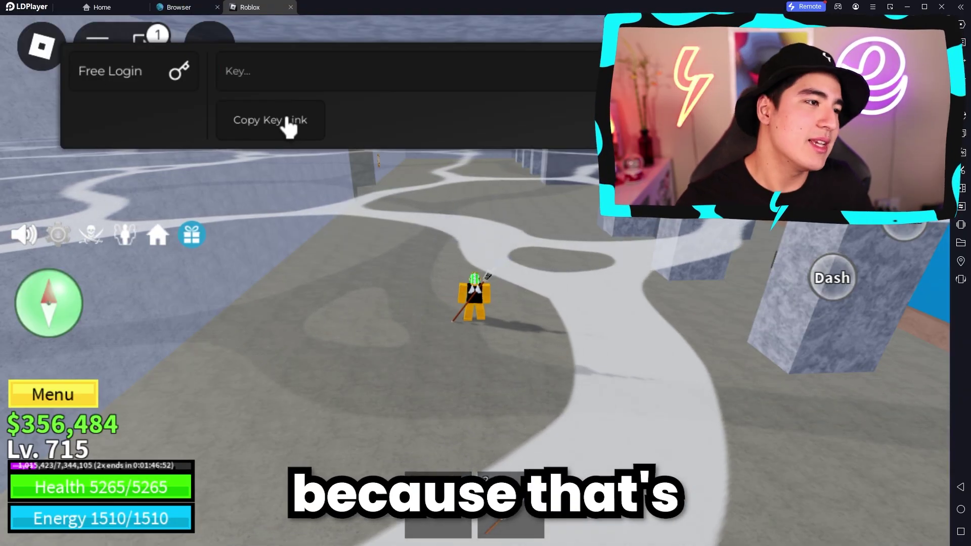
click(290, 120)
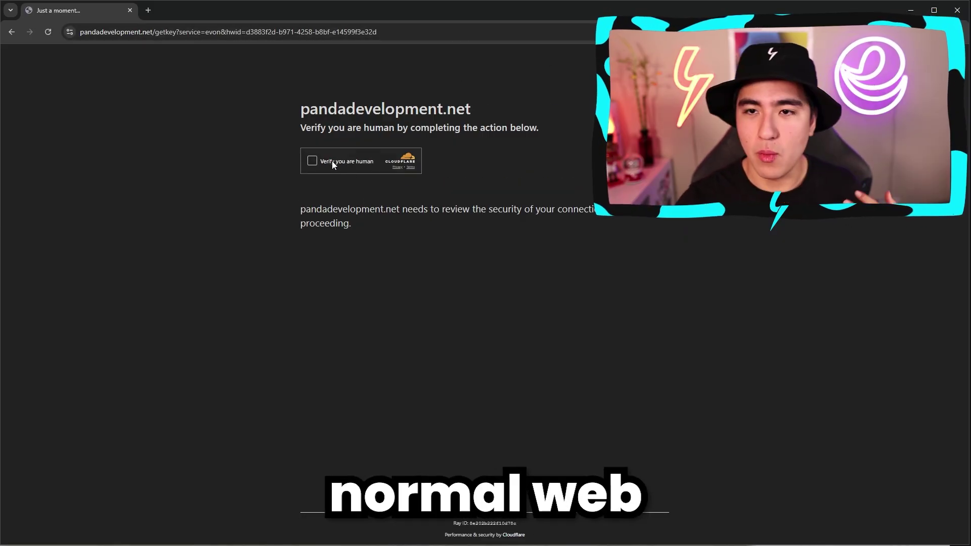
Pass the Cloudflare check, pick the LootLabs route, close the ad tabs, and start the reCAPTCHA.
click(333, 163)
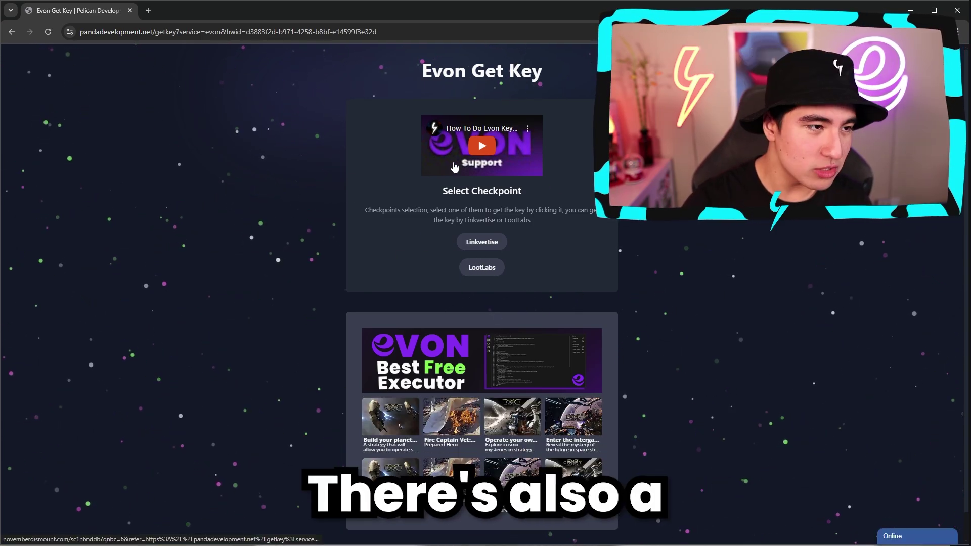
click(488, 272)
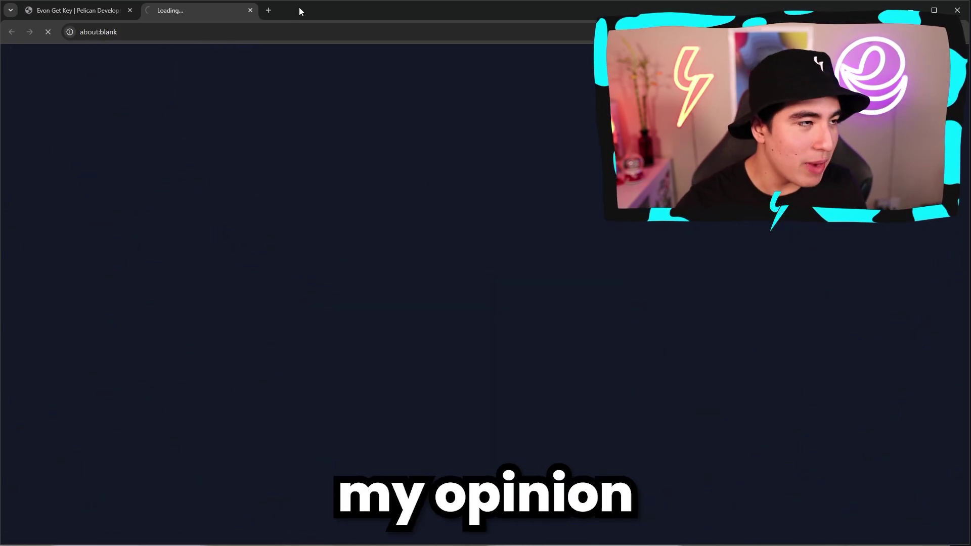
click(251, 11)
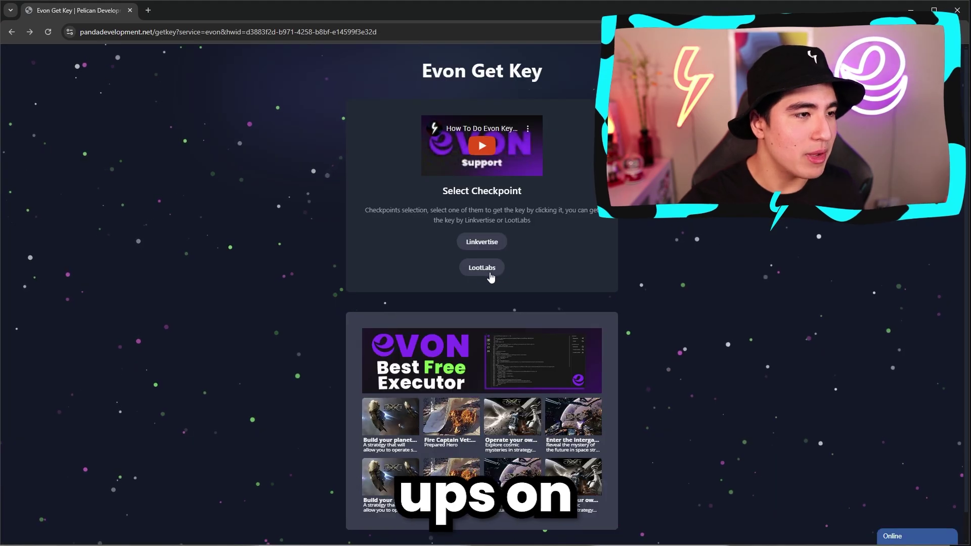
click(489, 275)
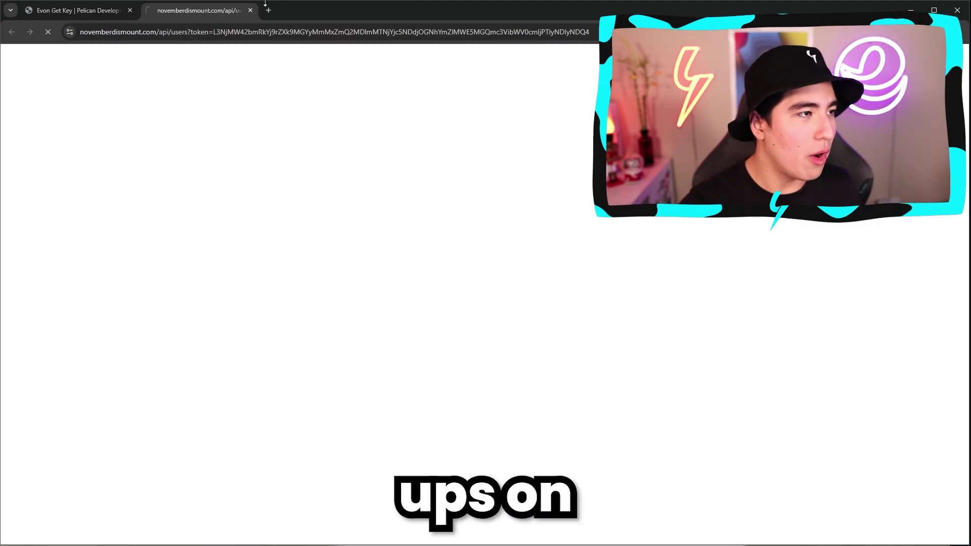
click(251, 10)
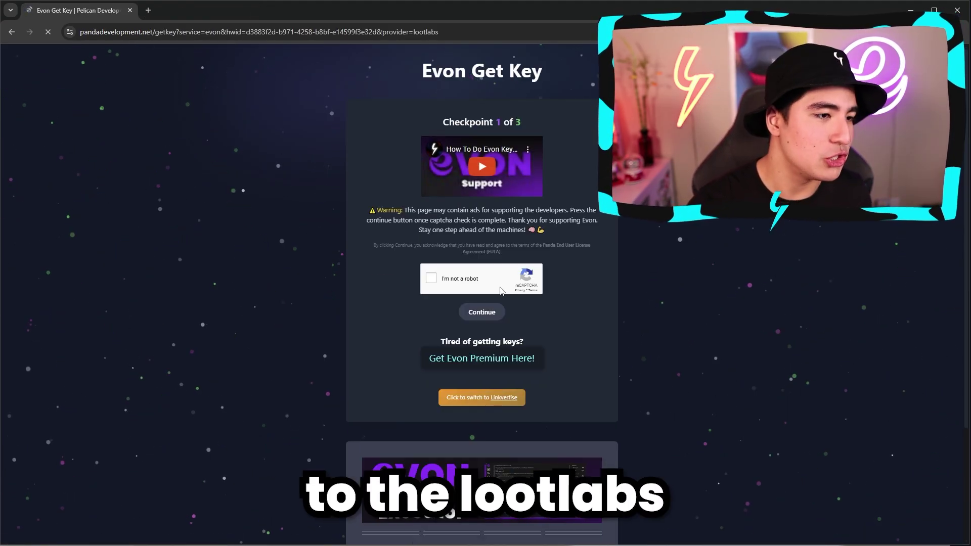
click(431, 278)
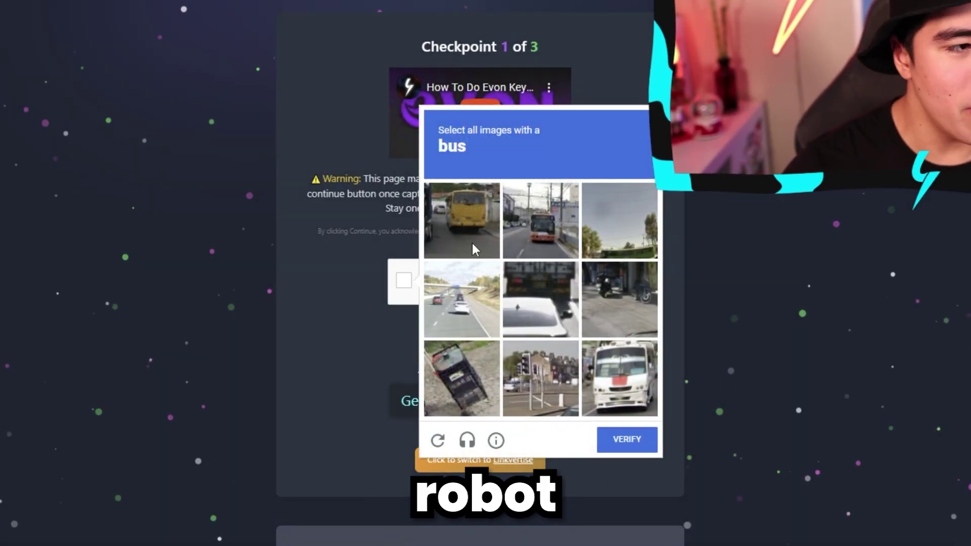
Submit the bus reCAPTCHA, then start the gaming-browser task and close its pop-up window.
click(639, 443)
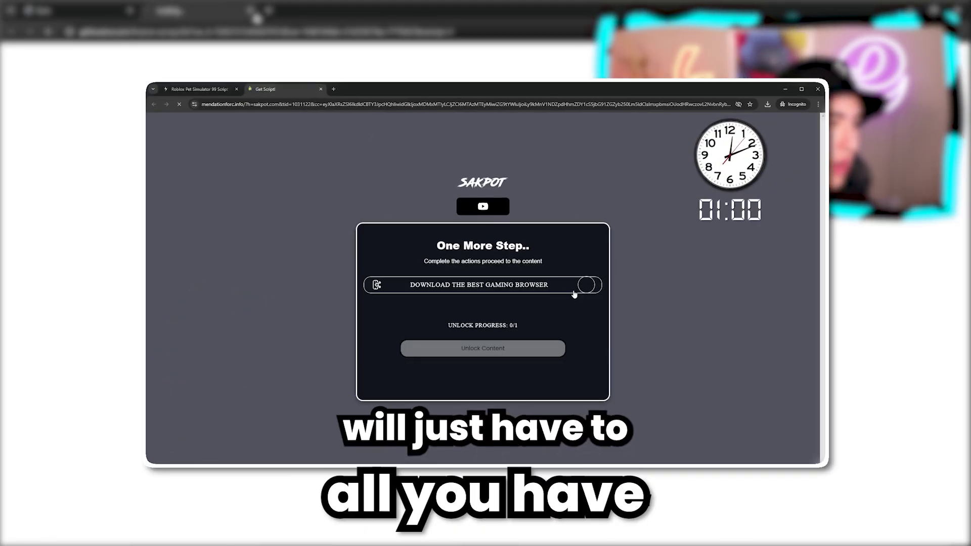
click(574, 292)
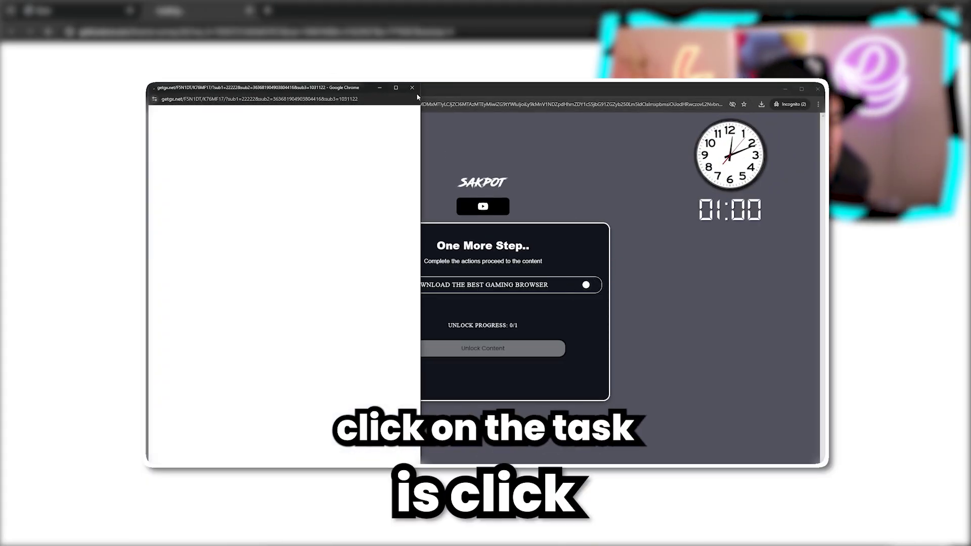
click(413, 88)
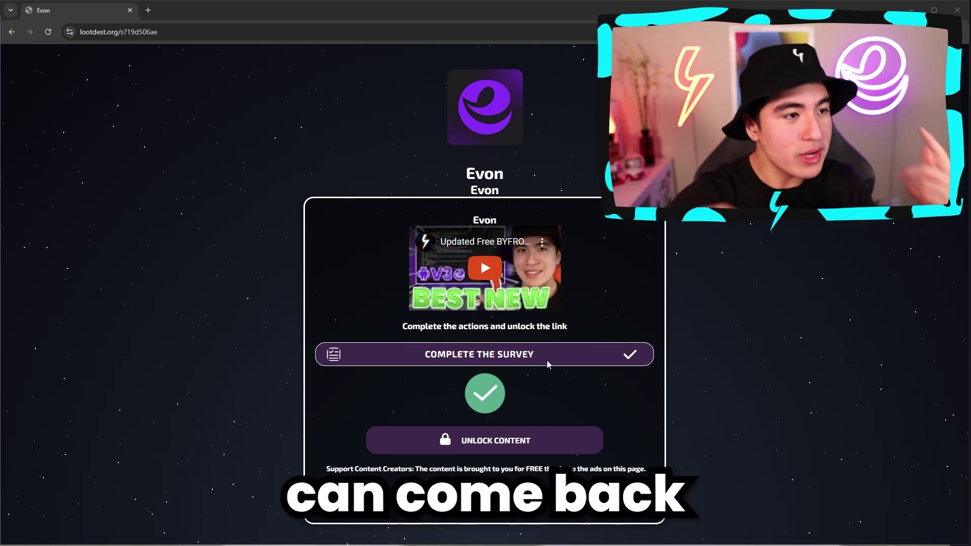
Unlock checkpoint 1's content, solve checkpoint 2's crosswalk reCAPTCHA, and continue.
click(564, 444)
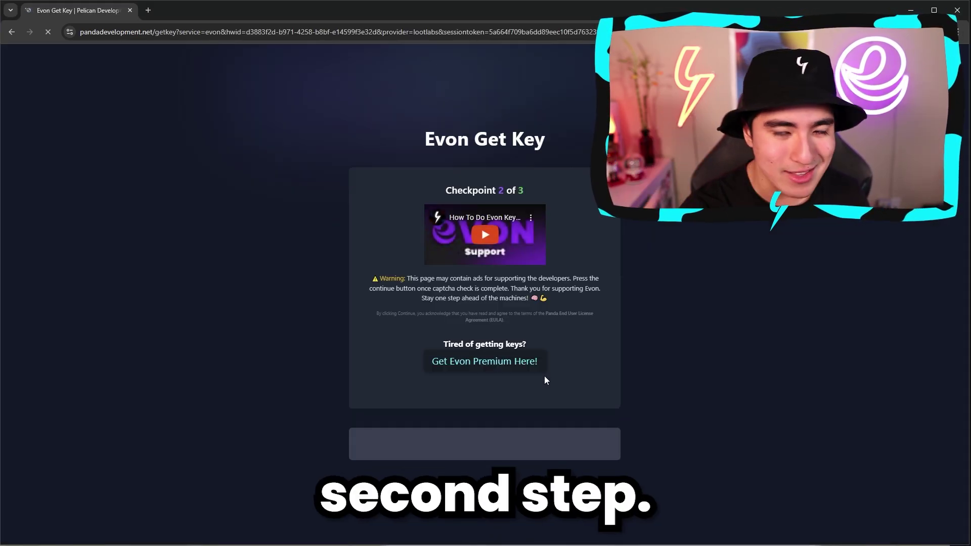
click(434, 277)
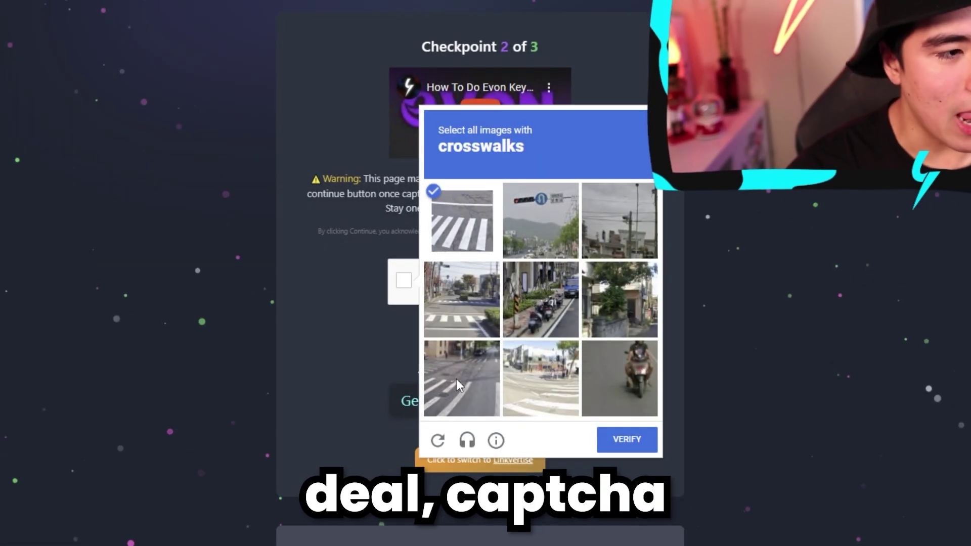
click(456, 384)
click(540, 378)
click(629, 439)
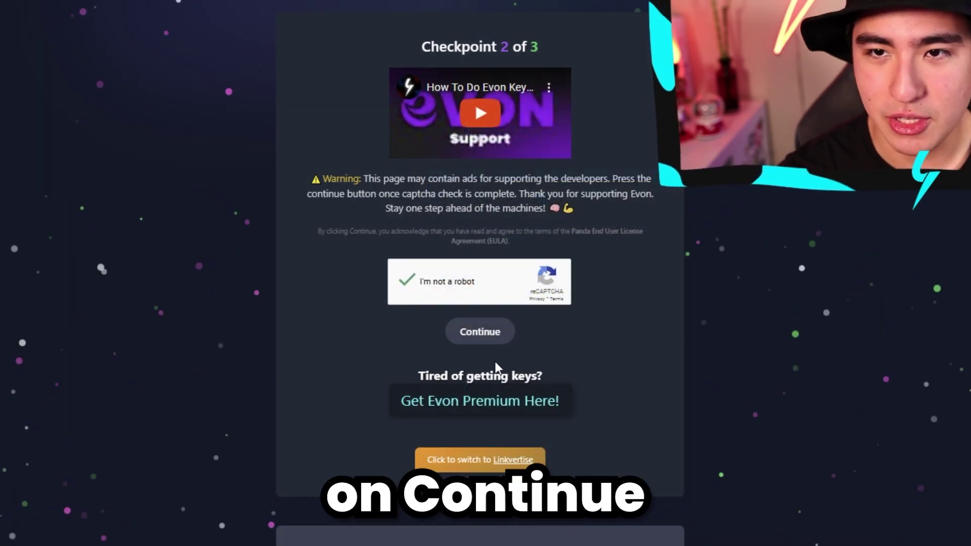
click(480, 332)
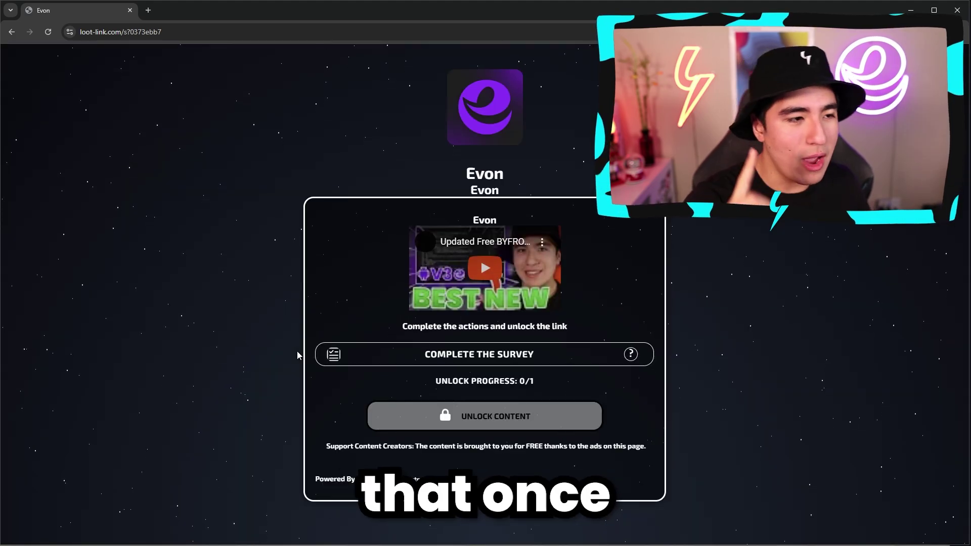
Start the survey task, return to the Evon tab, and unlock content to reach checkpoint 3.
click(296, 351)
key(ctrl+shift+Tab)
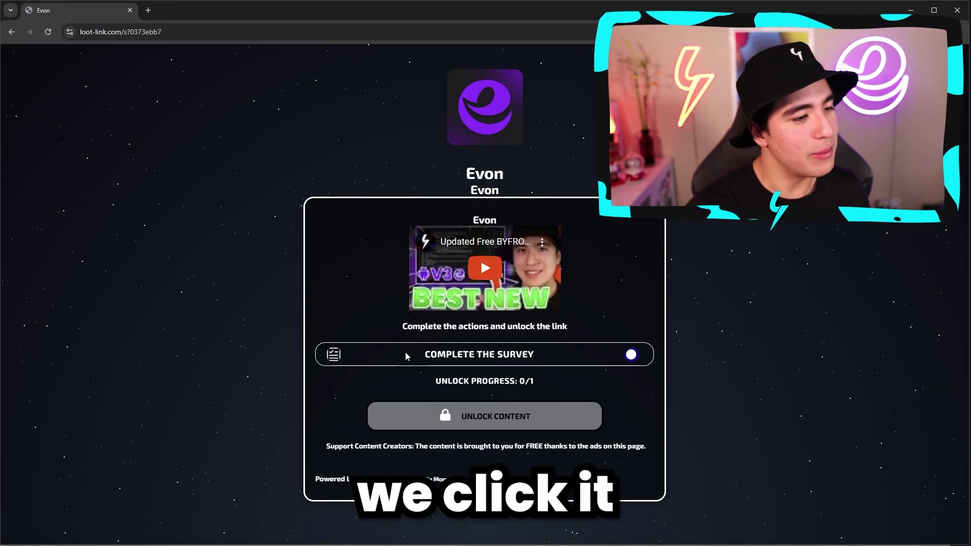
click(405, 354)
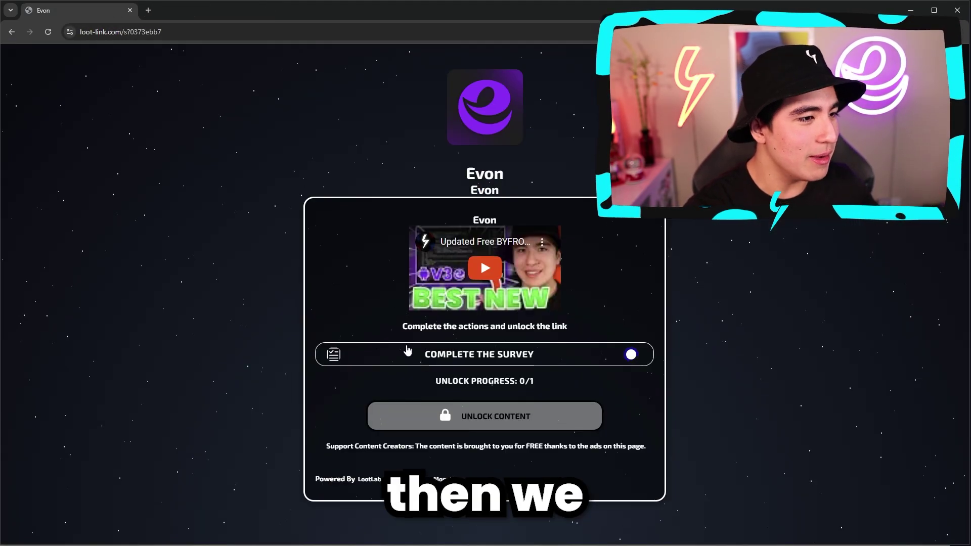
click(394, 353)
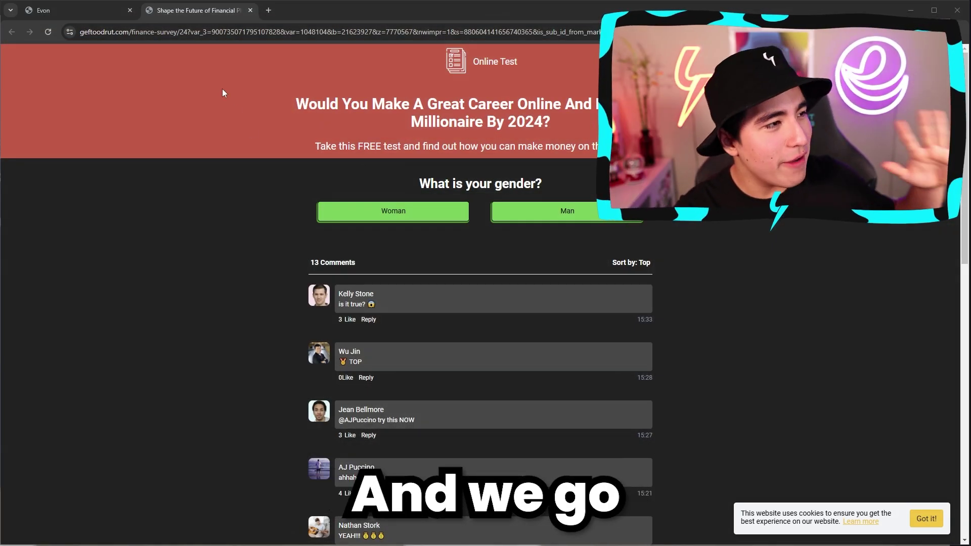
click(100, 15)
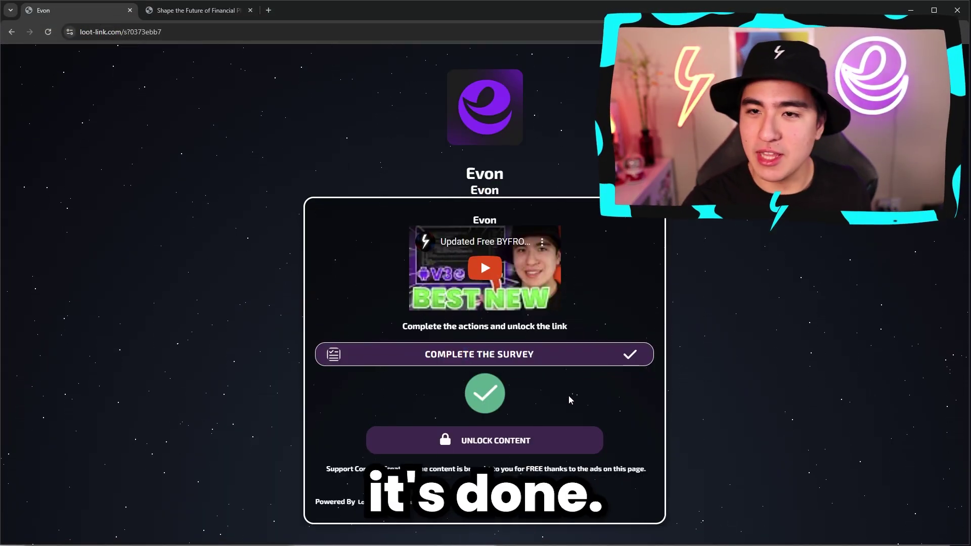
click(526, 443)
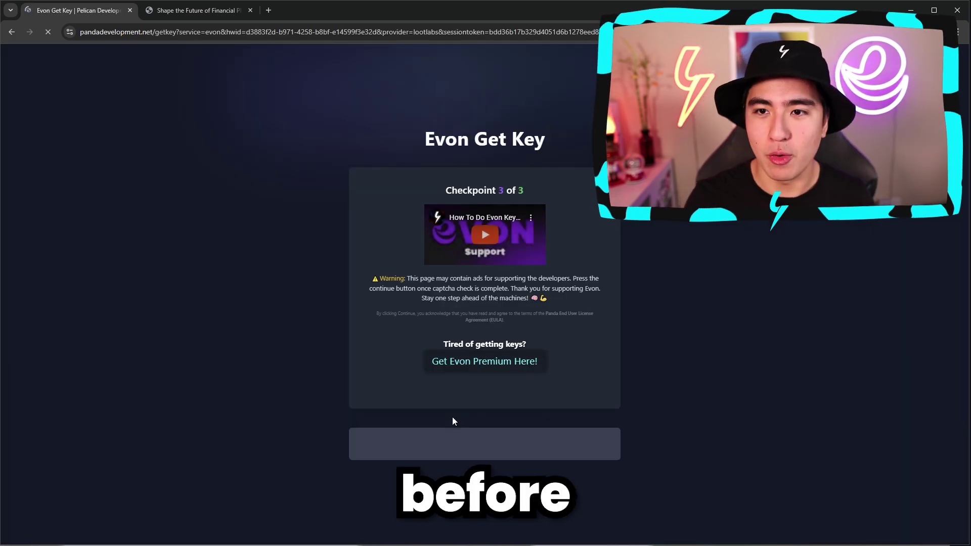
Solve the bridge reCAPTCHA, complete the gaming-browser task, and unlock the 24-hour Evon key.
click(499, 368)
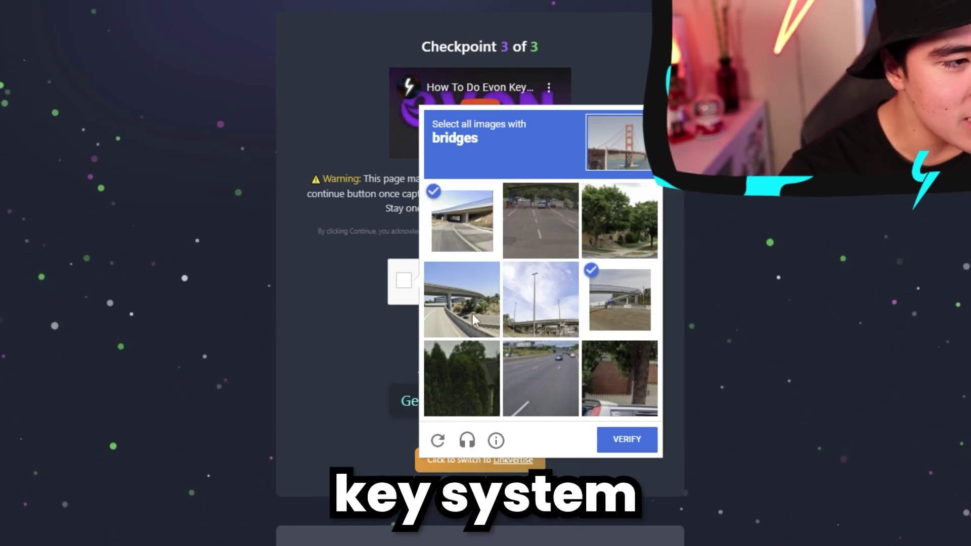
click(626, 440)
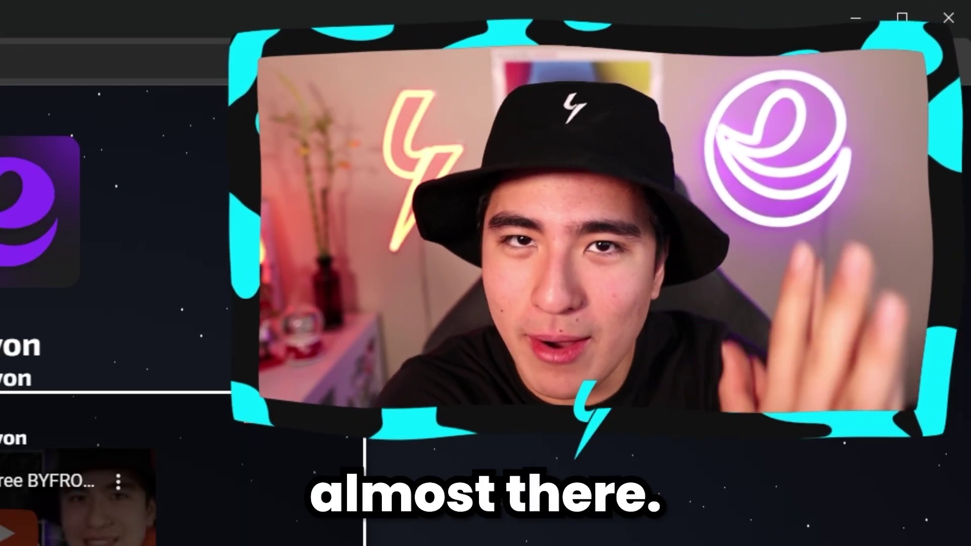
click(474, 355)
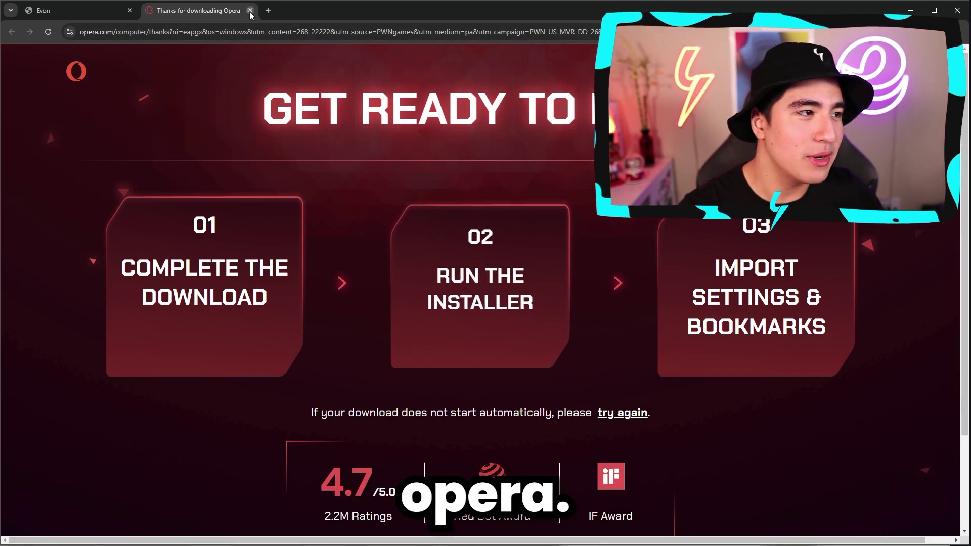
click(249, 13)
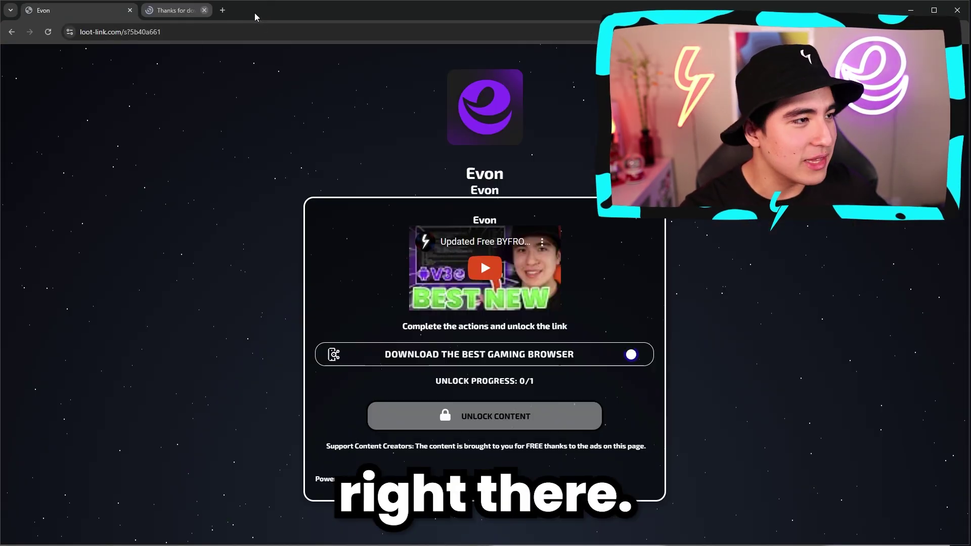
click(251, 13)
click(534, 361)
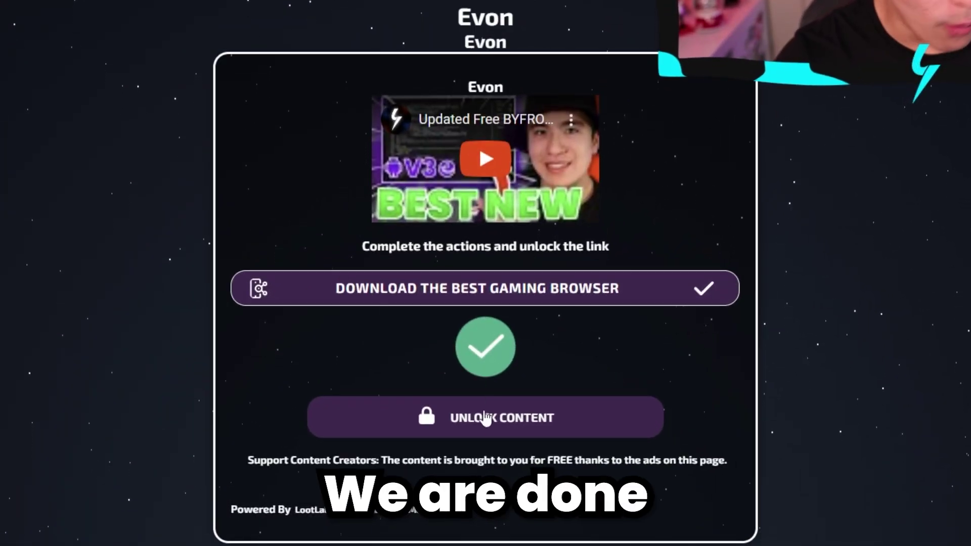
click(486, 418)
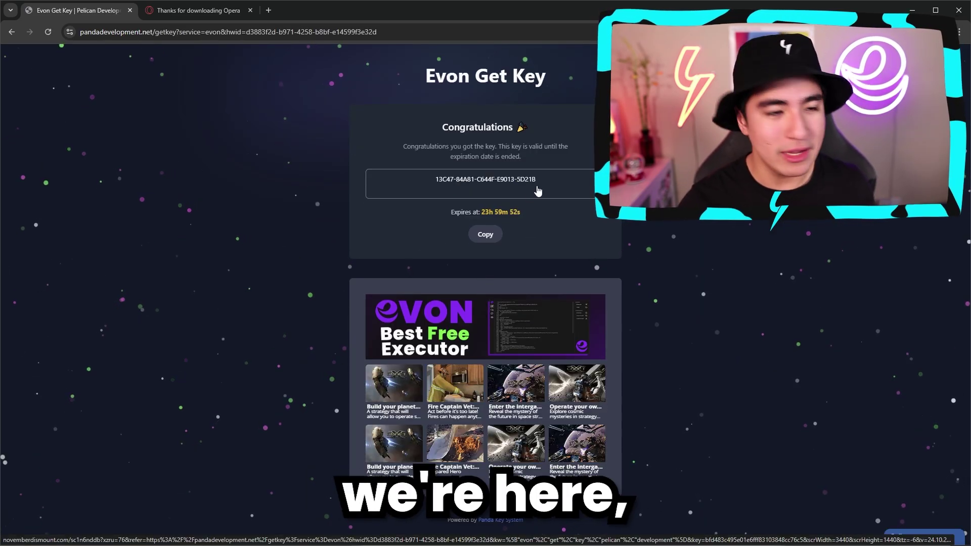
click(537, 191)
click(249, 10)
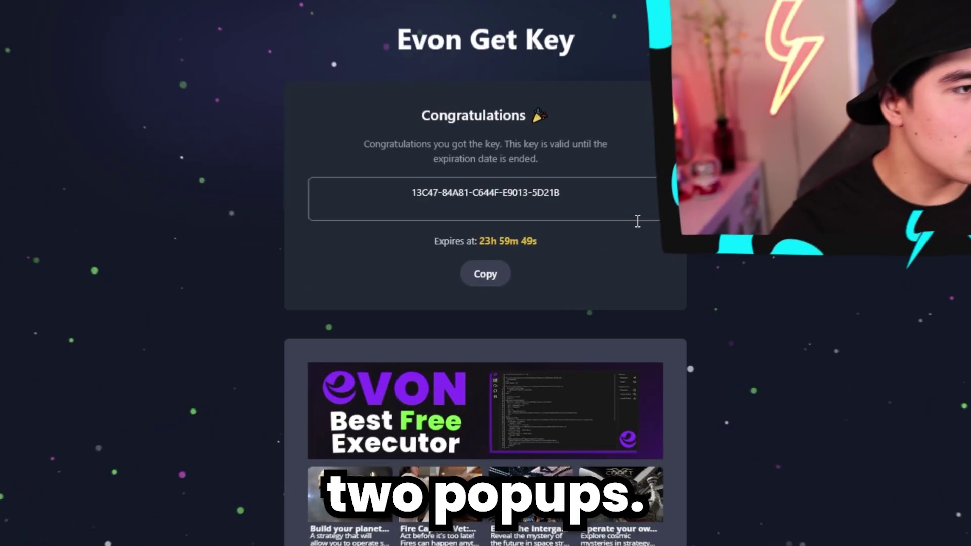
Copy the generated key, paste it into Evon's Key field in Blox Fruits, and submit it.
double_click(546, 180)
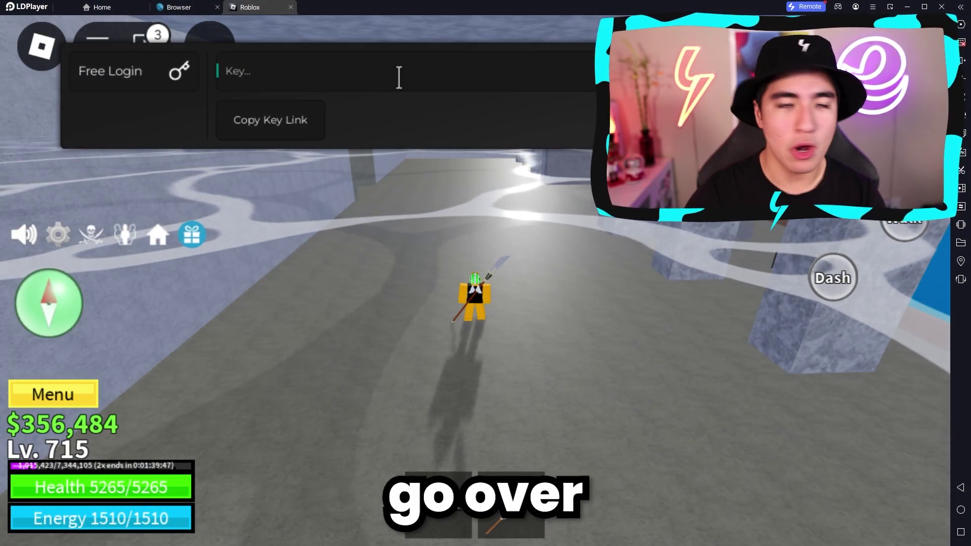
click(395, 79)
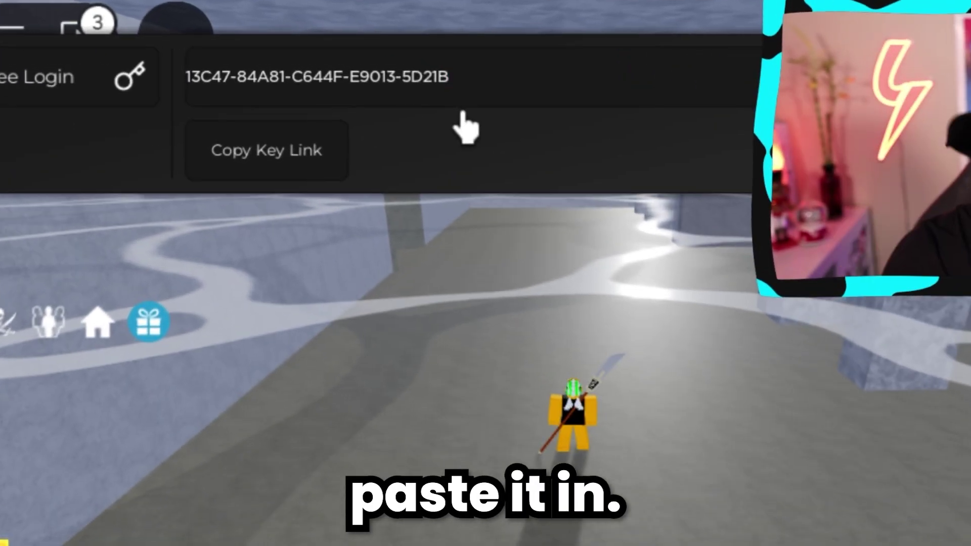
key(Return)
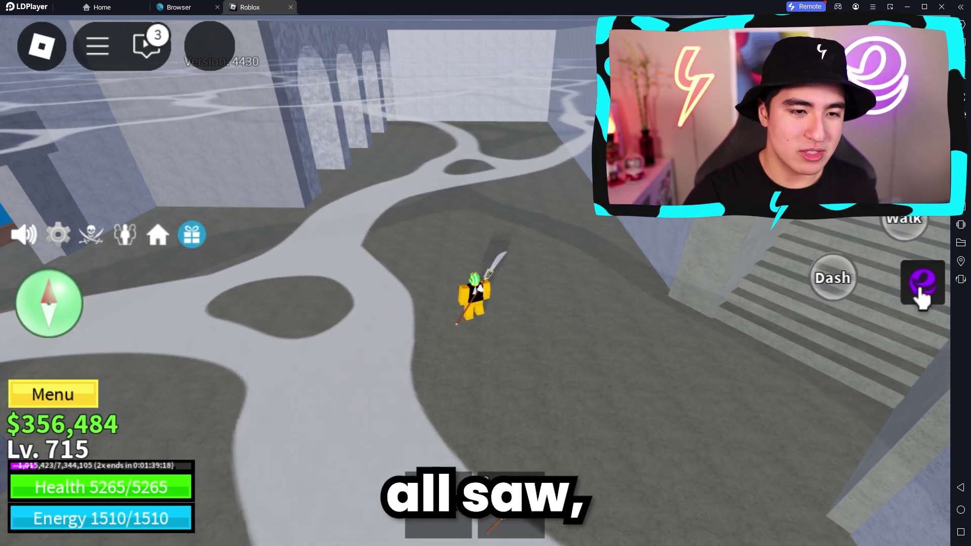
Open Evon's script editor and load the Infinite Yield loadstring from the clipboard.
click(922, 295)
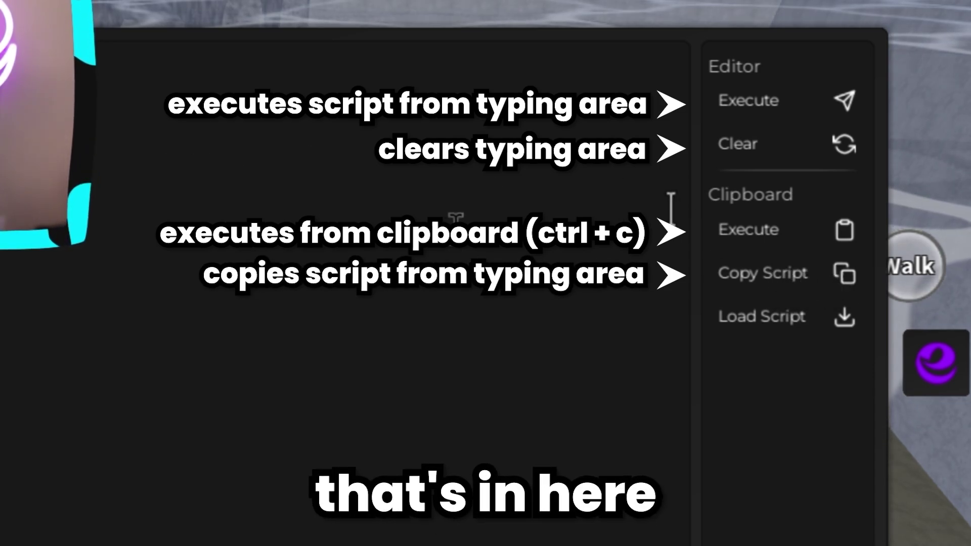
click(772, 320)
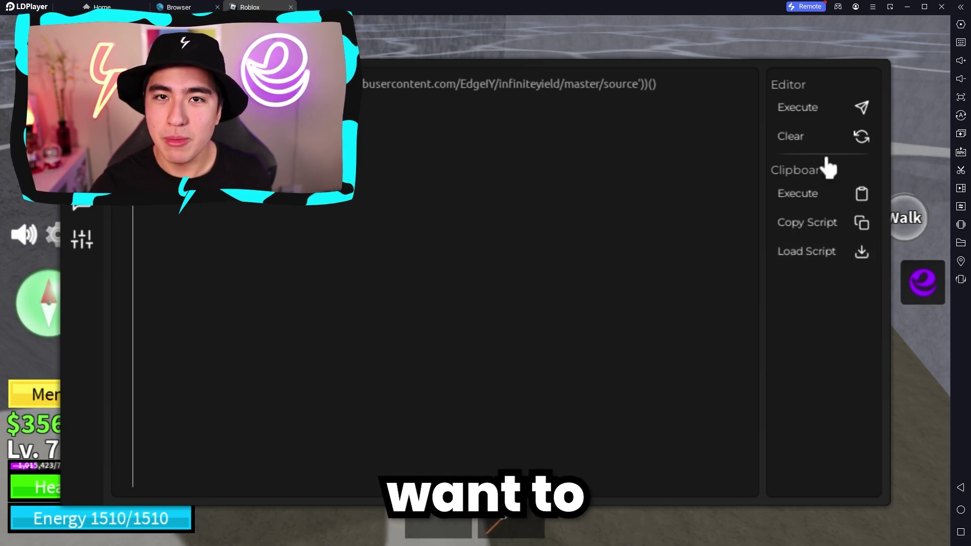
Execute Infinite Yield and run the esp command from its command bar.
click(827, 109)
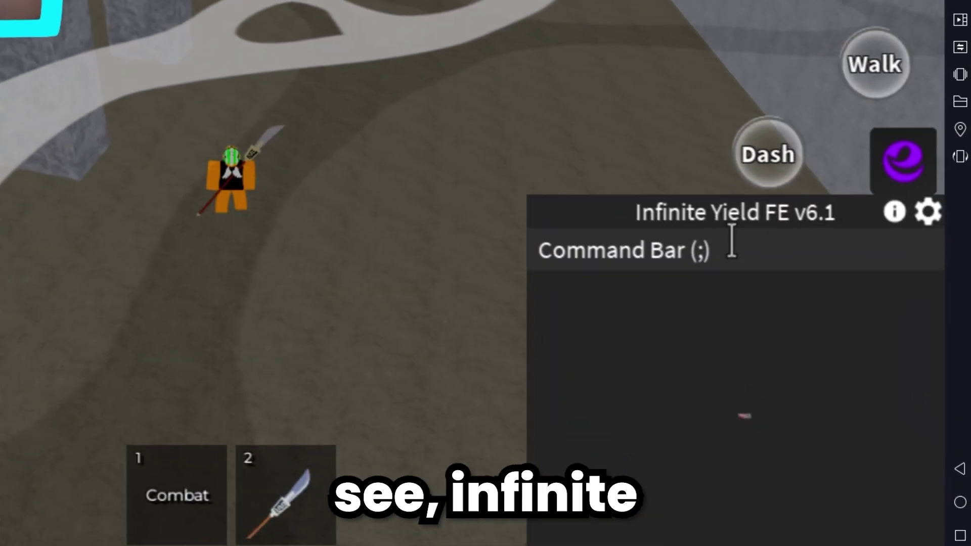
click(733, 247)
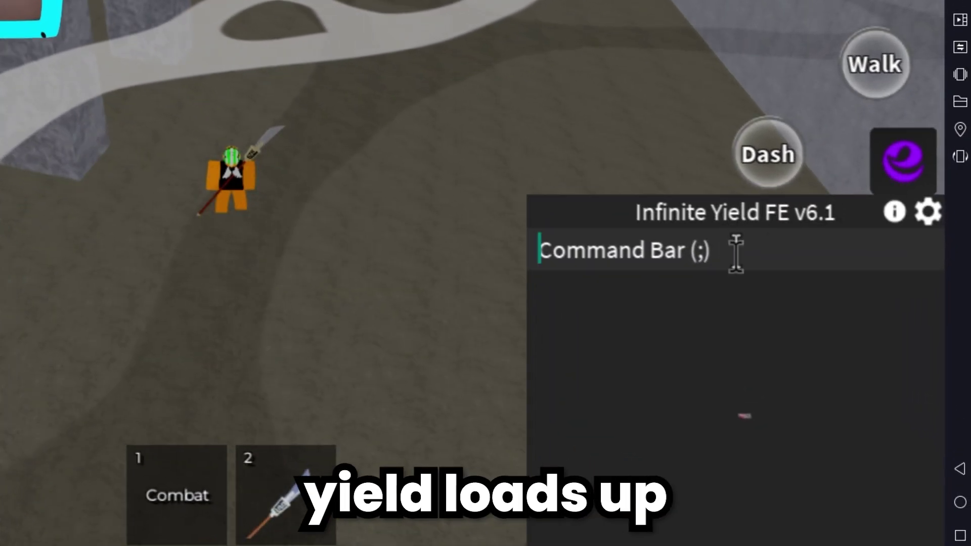
text(esp)
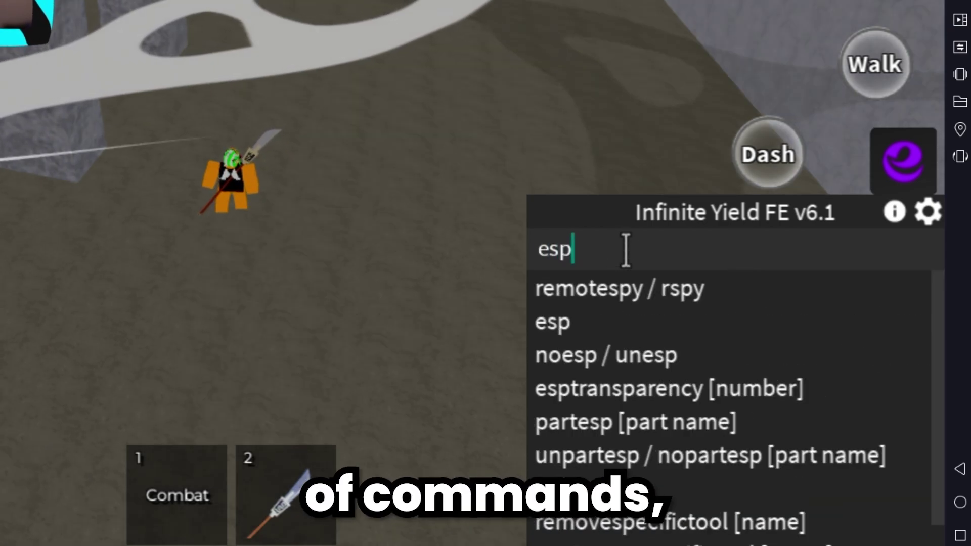
key(Return)
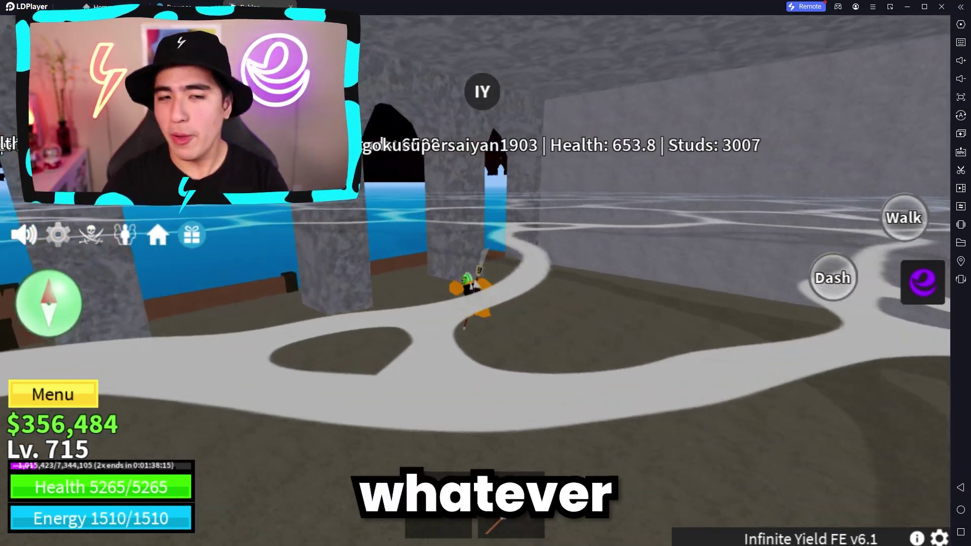
Run freecam, fly over the map with W, and reopen Evon's script editor.
mouse_move(926, 349)
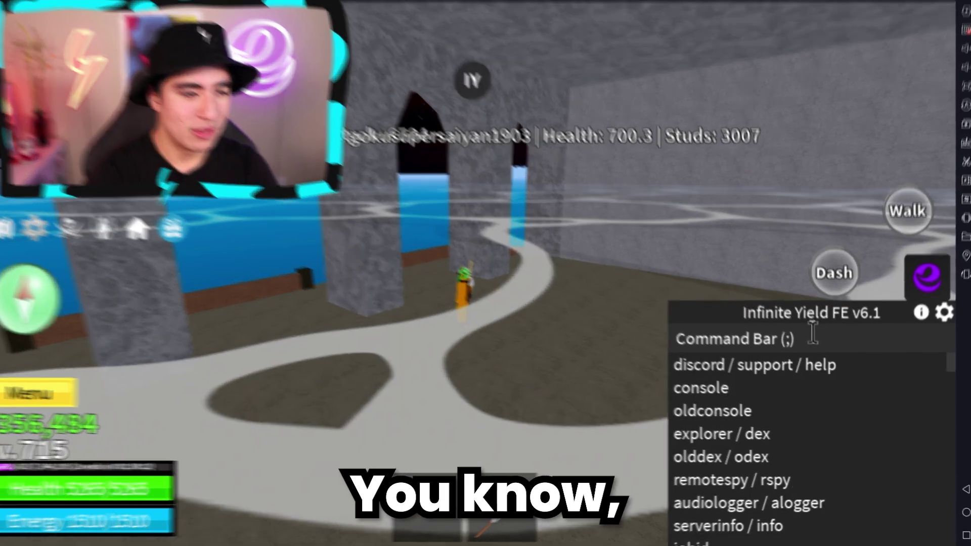
click(814, 341)
text(freecam)
key(Return)
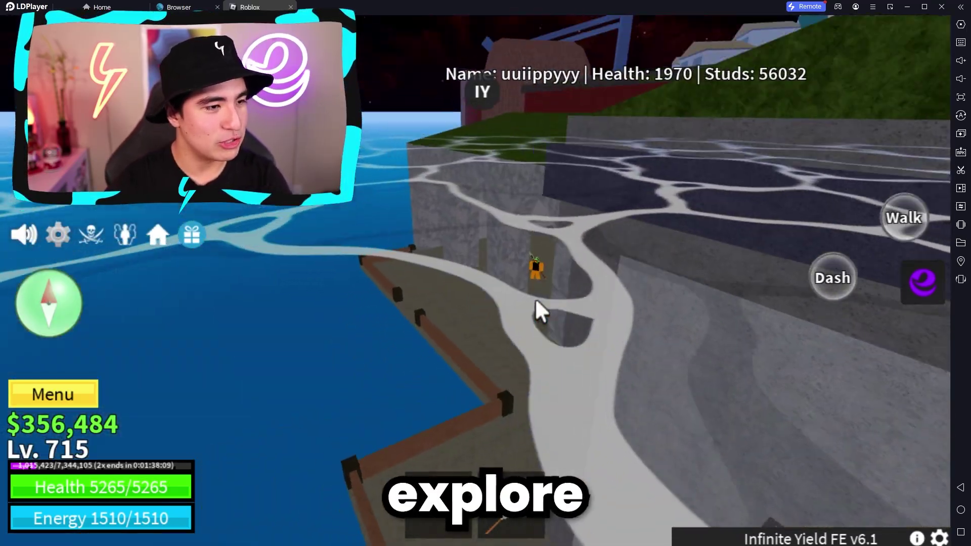
key(w)
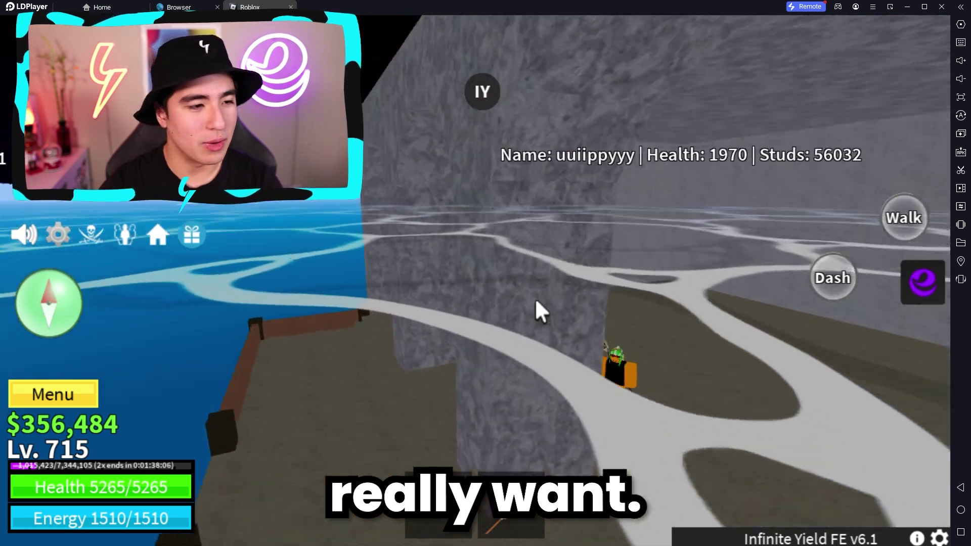
mouse_move(809, 536)
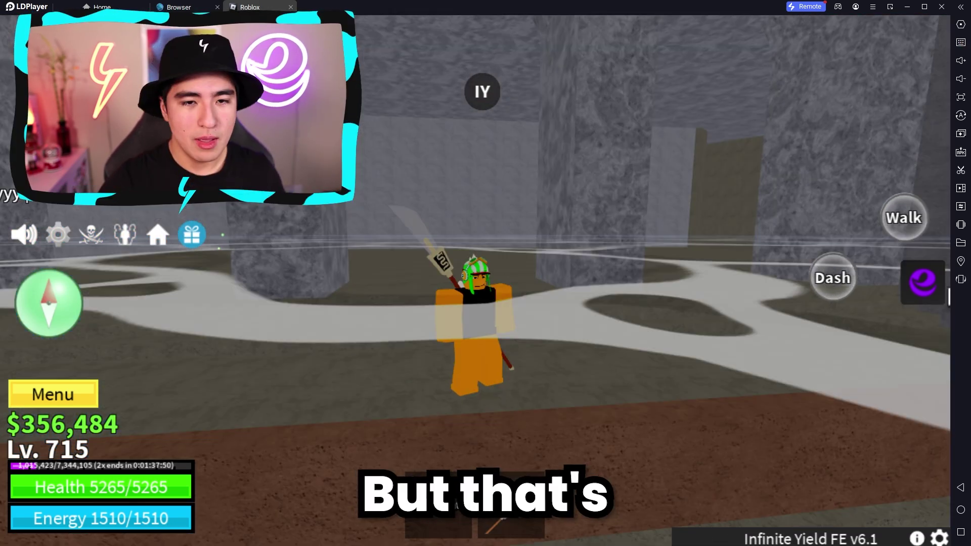
click(928, 290)
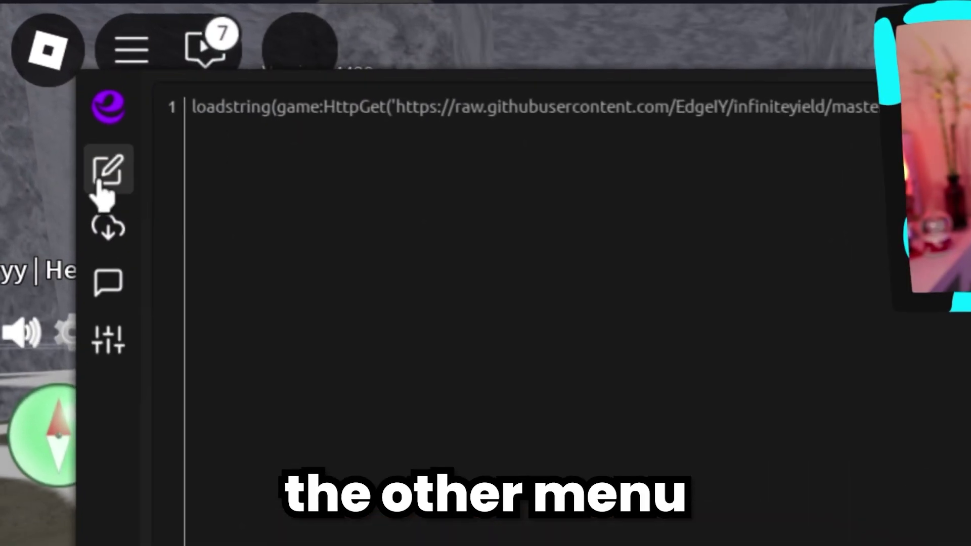
Search Evon's script hub for 'blox fruits' and scroll through the results.
click(106, 225)
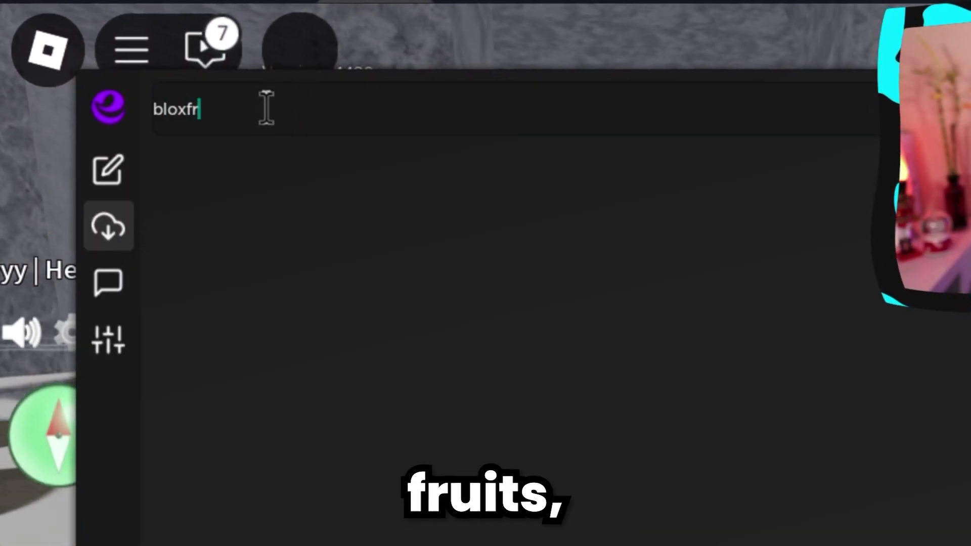
text(blox fruits)
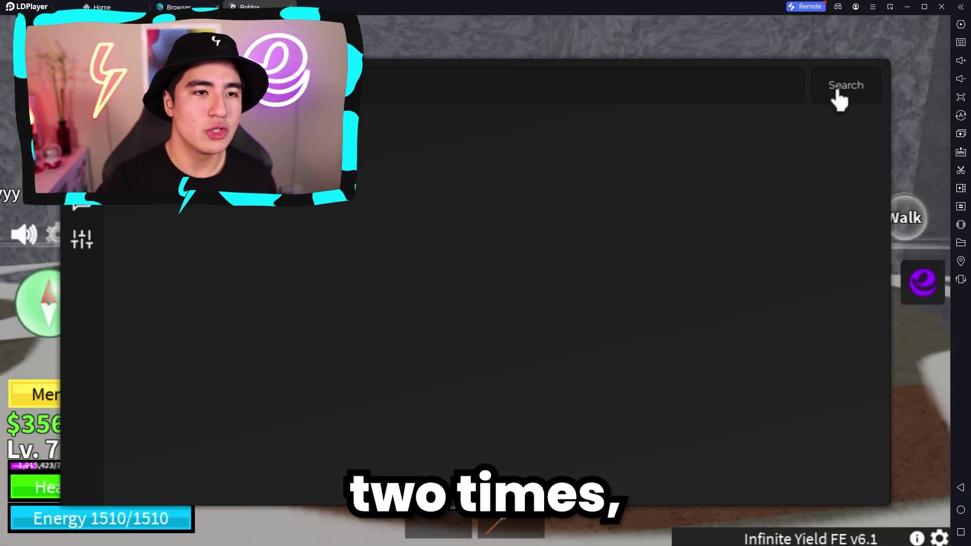
click(839, 97)
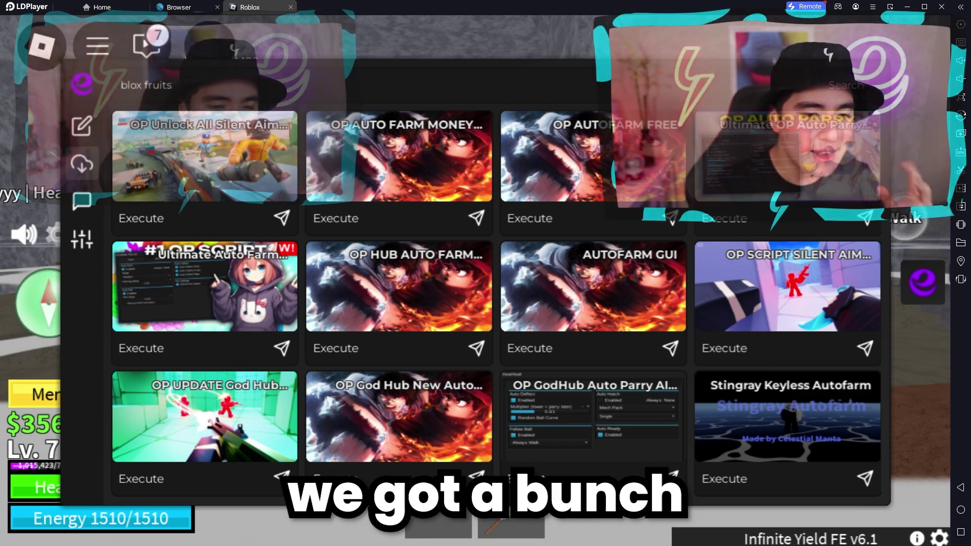
scroll(515, 425, down, 3)
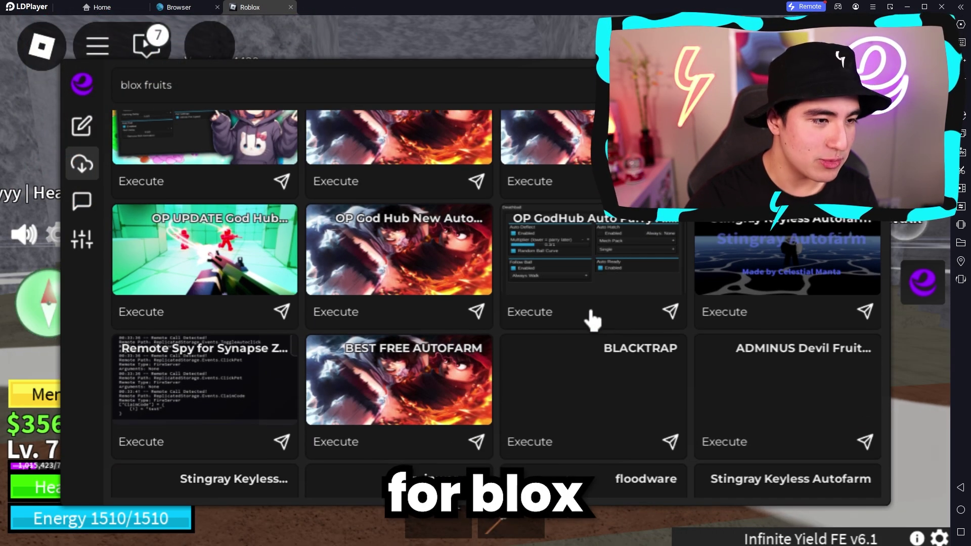
scroll(414, 309, down, 2)
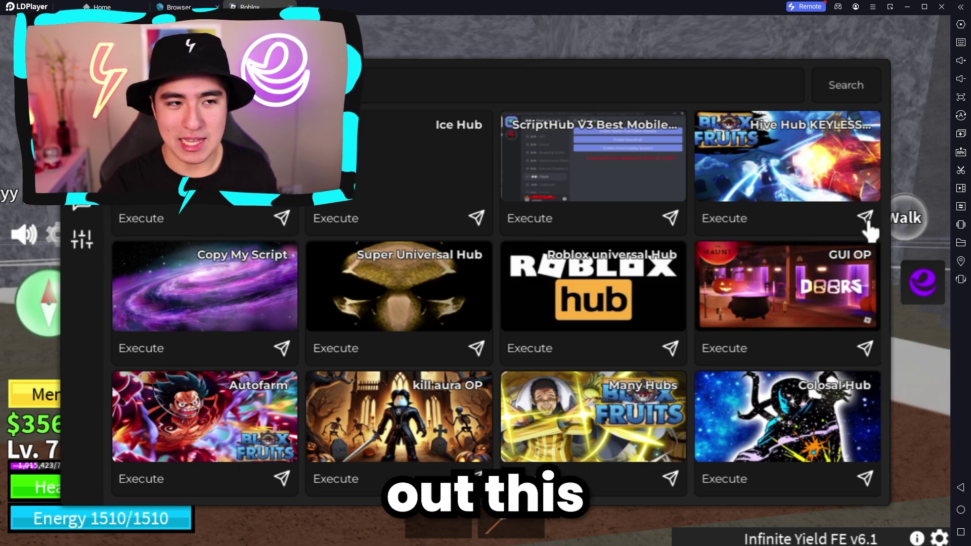
scroll(869, 230, down, 5)
scroll(875, 230, up, 5)
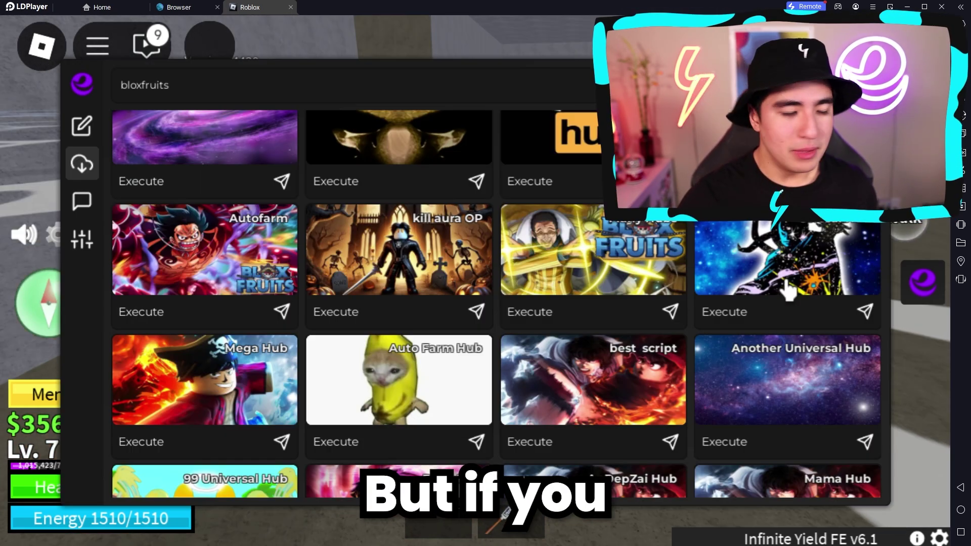
Search the hub for 'arsenal', clear the query for 'pets go', and scroll the results grid.
scroll(763, 277, down, 2)
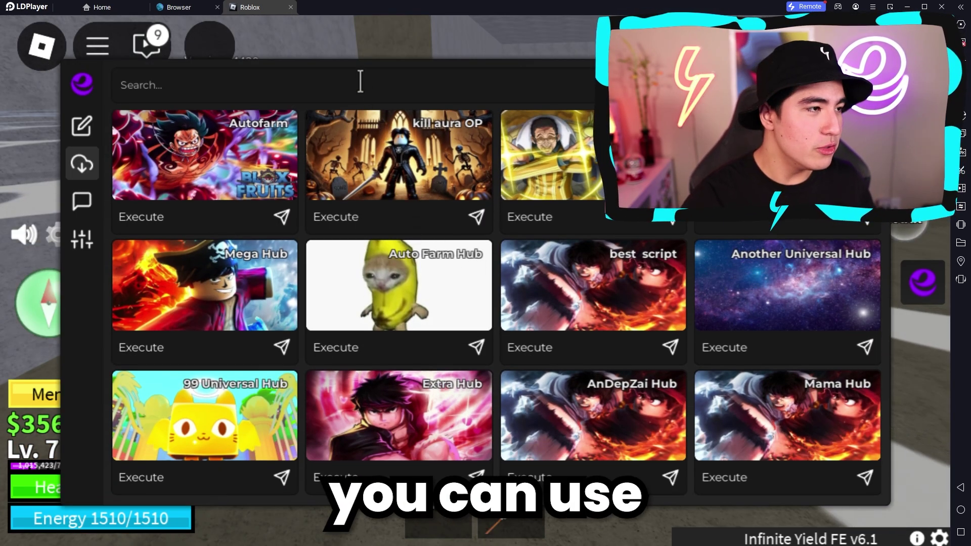
click(360, 81)
text(arsen)
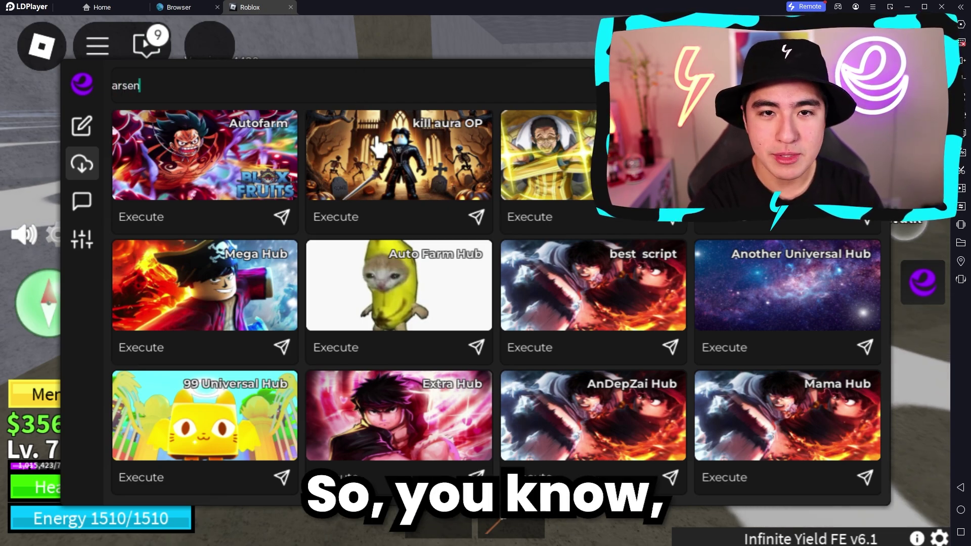
text(al)
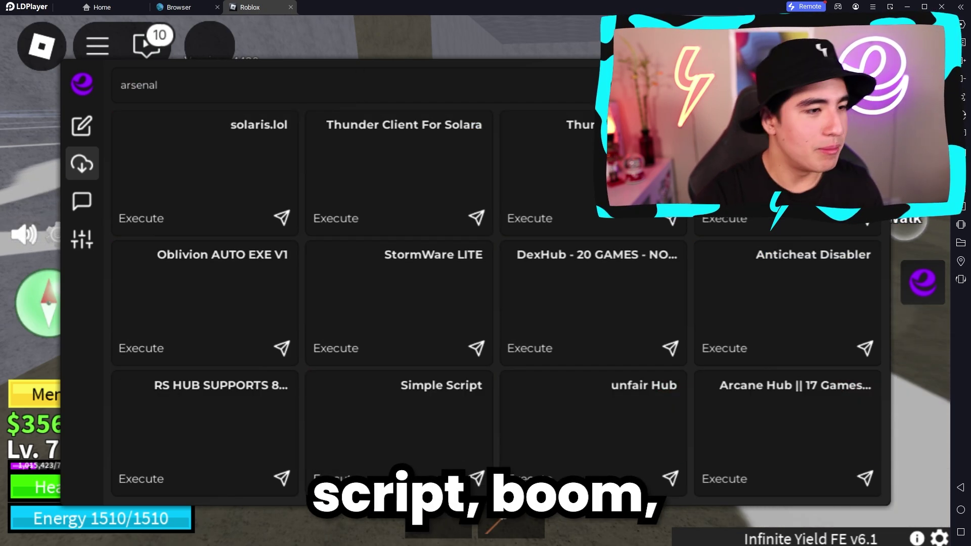
click(231, 91)
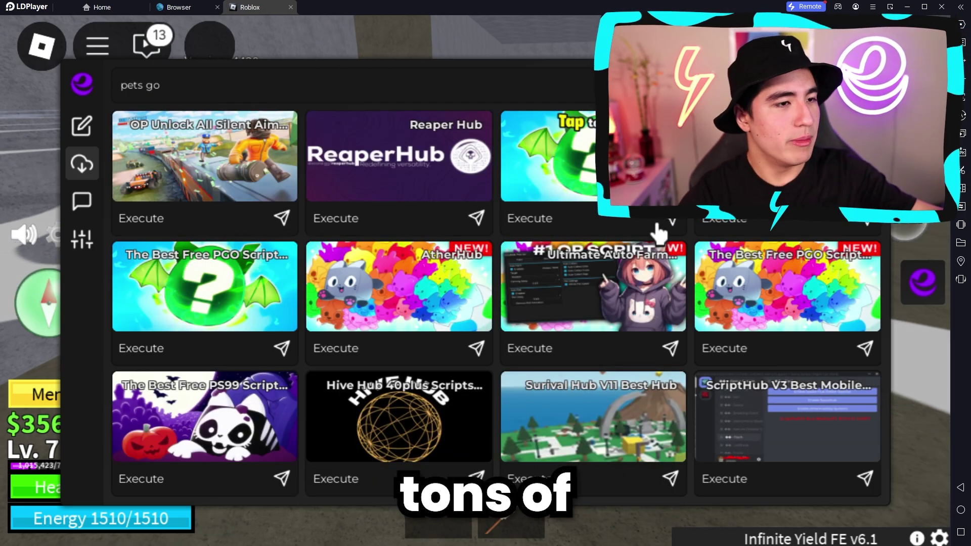
scroll(96, 204, down, 3)
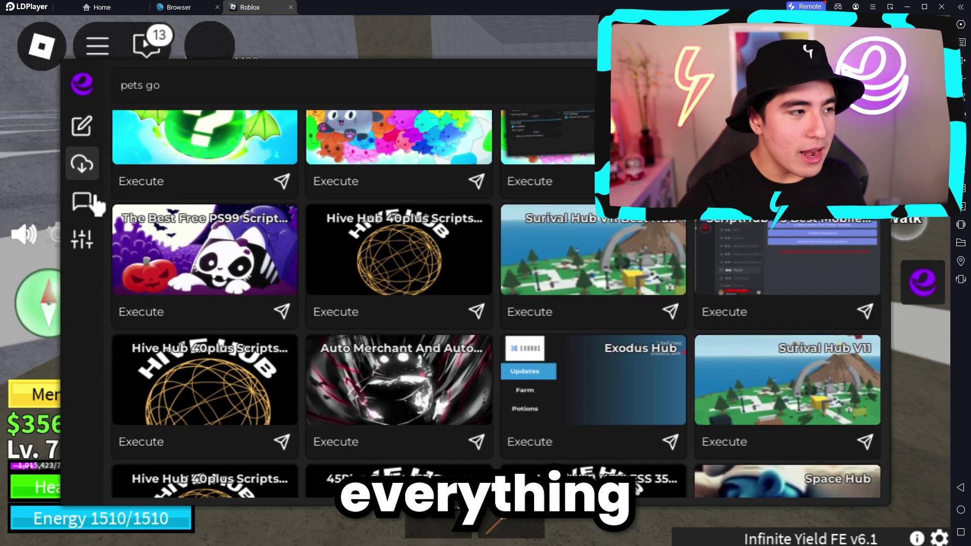